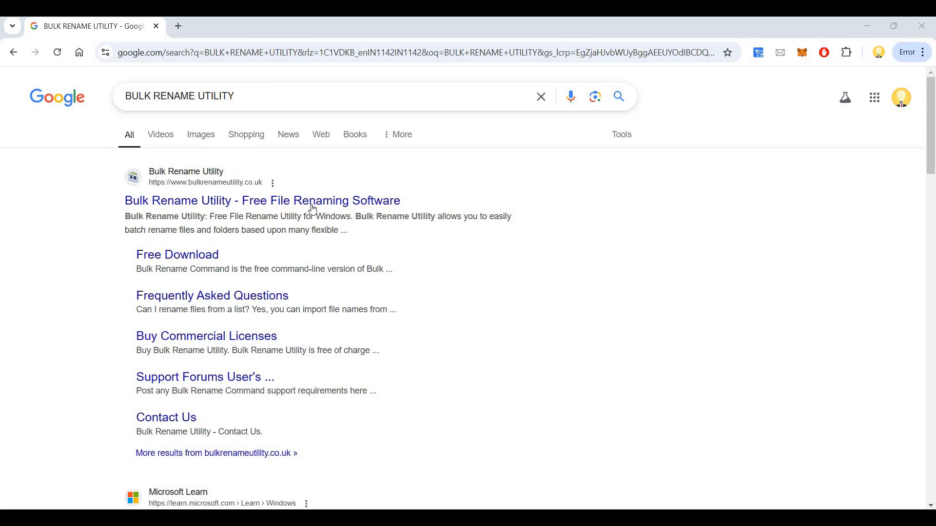
# - Open the official Bulk Rename Utility website from the search results and review its introduction and feature list
pyautogui.click(314, 208)
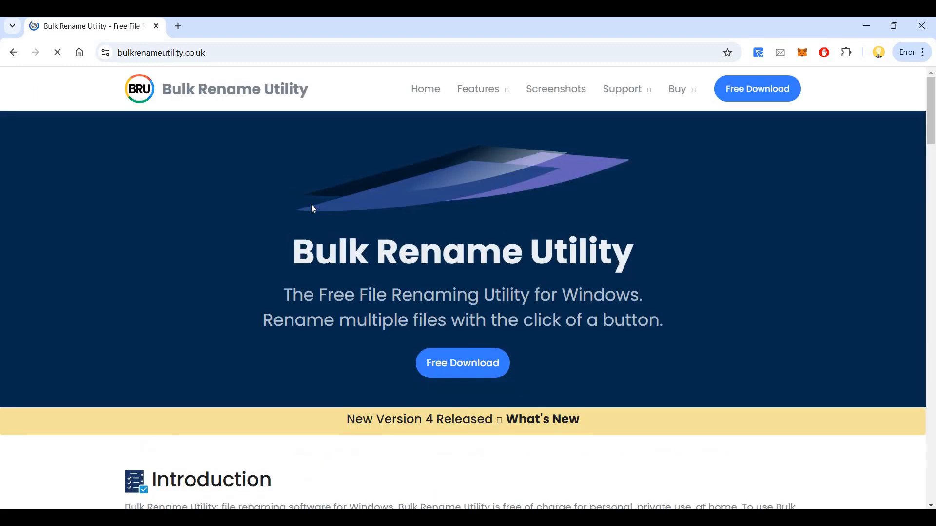
pyautogui.scroll(-1, 402, 226)
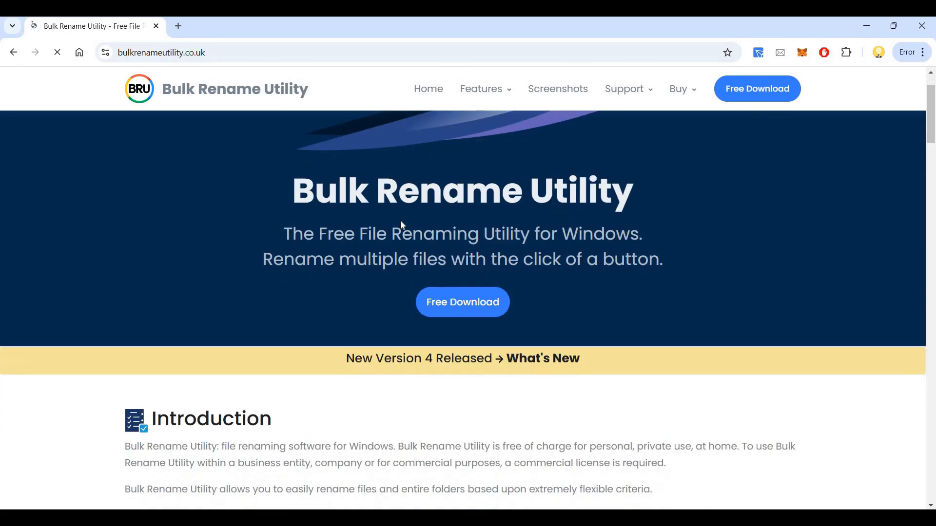
pyautogui.scroll(-6, 402, 226)
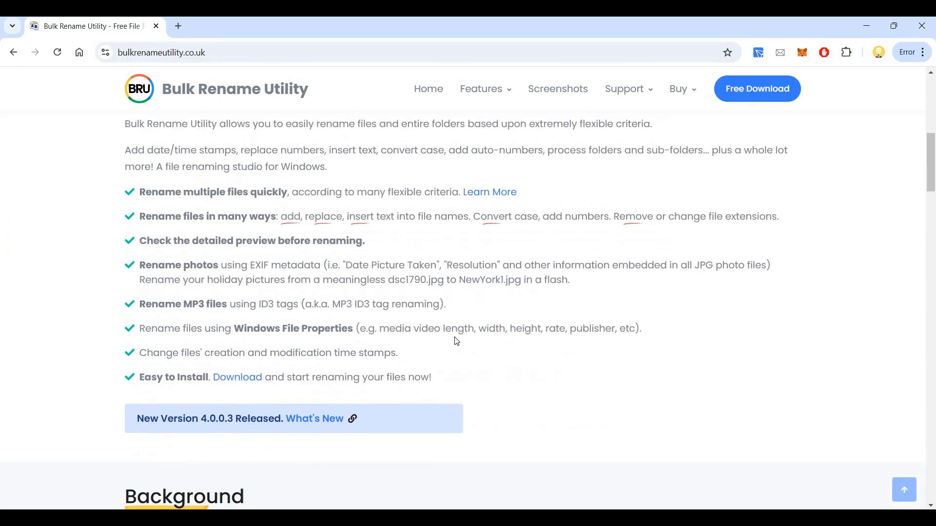
pyautogui.scroll(5, 473, 328)
pyautogui.scroll(-3, 595, 351)
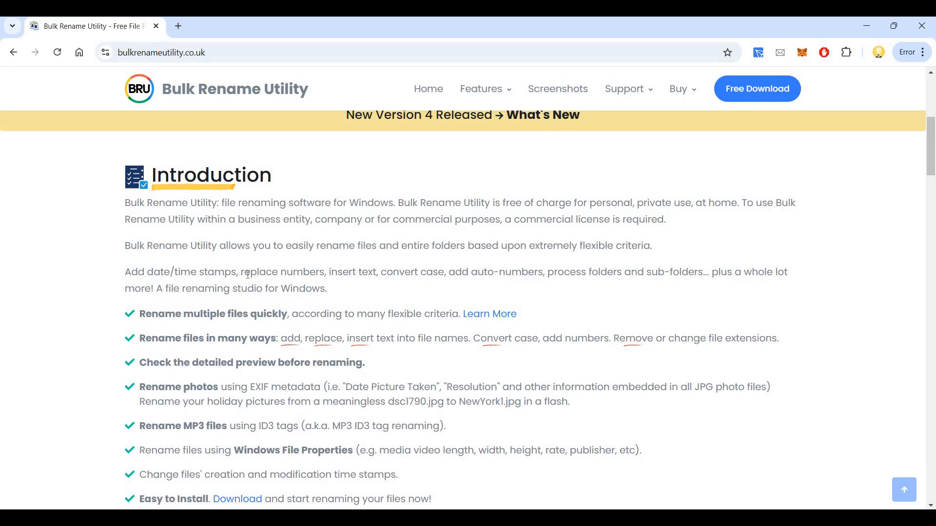
pyautogui.scroll(-2, 174, 233)
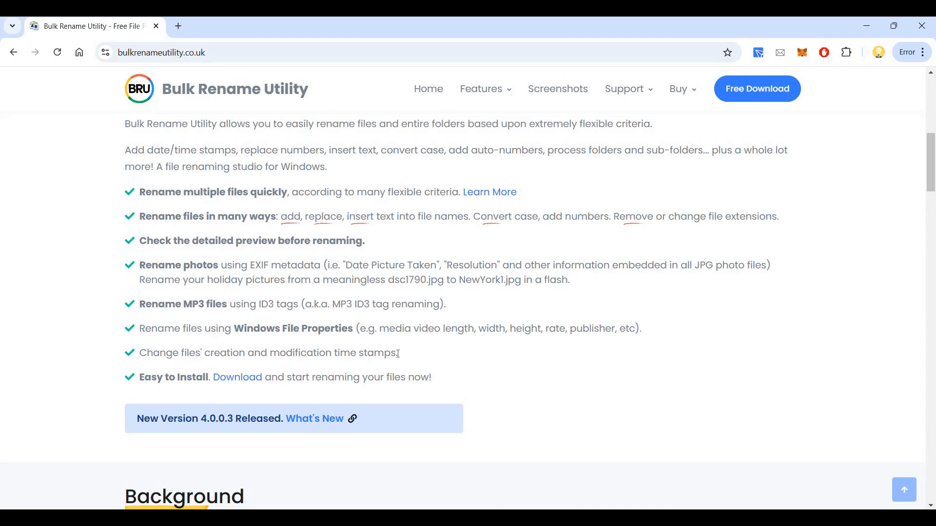
pyautogui.scroll(-9, 398, 354)
pyautogui.scroll(12, 714, 204)
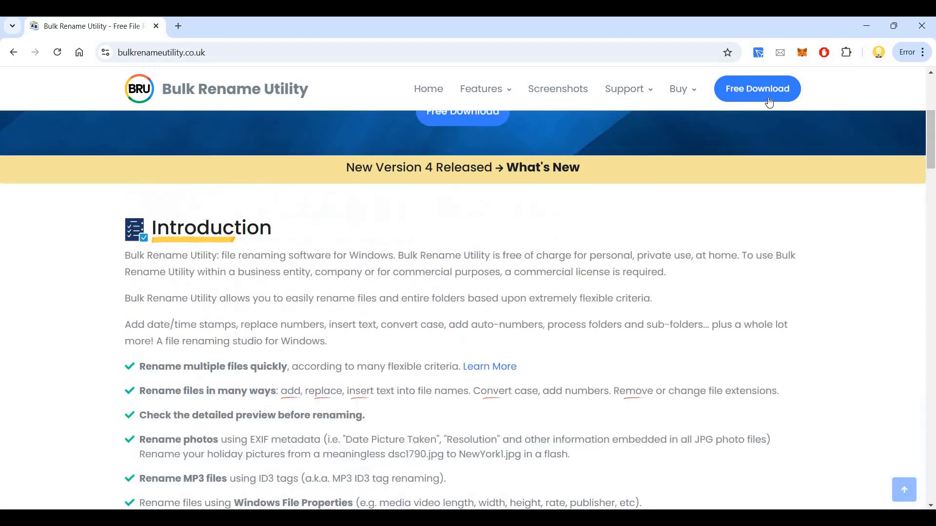
pyautogui.scroll(1, 775, 98)
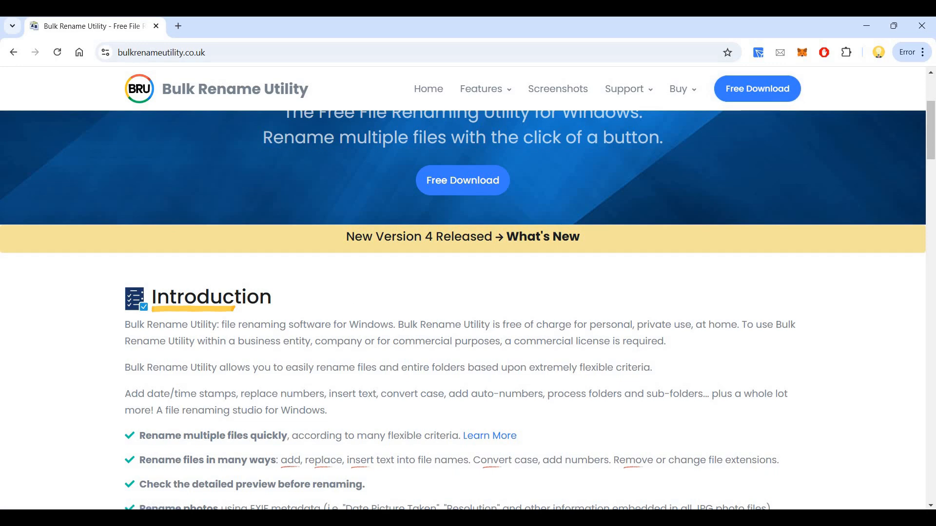
# - Switch to the sample folder in File Explorer and examine the image files and their names one by one
pyautogui.click(563, 518)
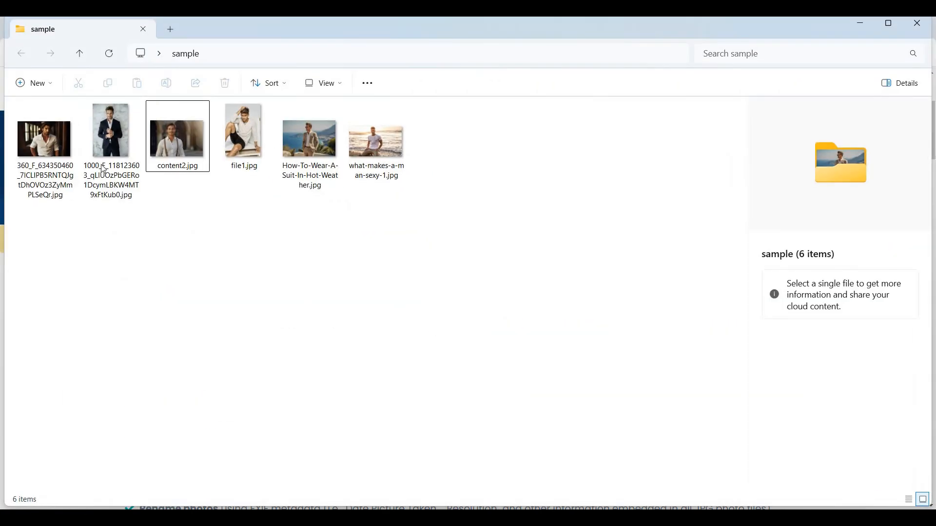
pyautogui.click(243, 146)
pyautogui.click(44, 169)
pyautogui.click(114, 155)
pyautogui.click(162, 151)
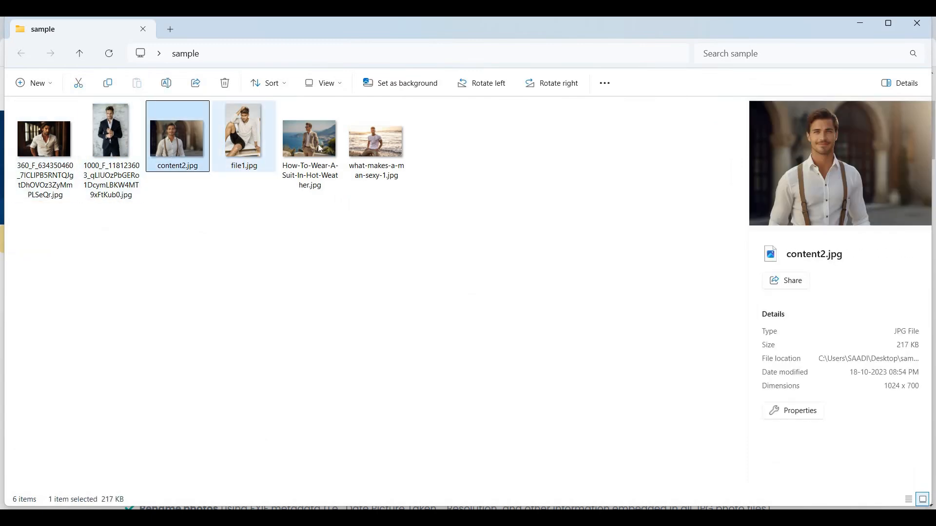
pyautogui.click(244, 142)
pyautogui.click(311, 147)
pyautogui.click(385, 166)
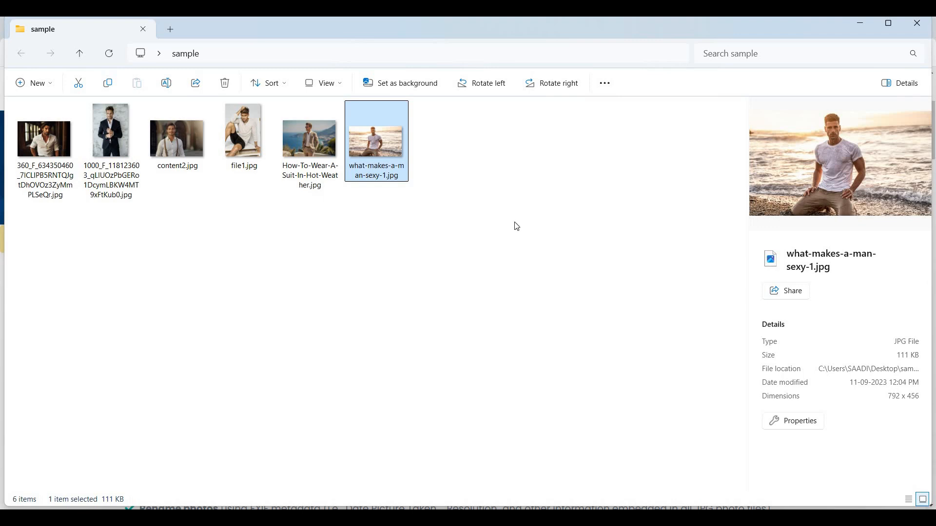
pyautogui.click(180, 145)
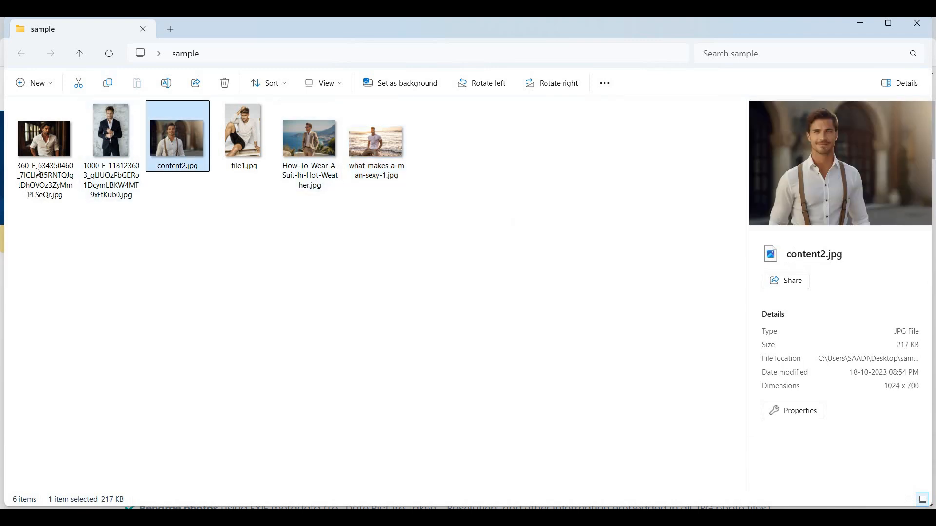
# - Select all six images in the sample folder and open them in Bulk Rename Utility with Bulk Rename Here
pyautogui.click(44, 146)
pyautogui.keyDown('ctrl'); pyautogui.click(113, 147); pyautogui.keyUp('ctrl')
pyautogui.keyDown('ctrl'); pyautogui.click(177, 141); pyautogui.keyUp('ctrl')
pyautogui.keyDown('ctrl'); pyautogui.click(244, 139); pyautogui.keyUp('ctrl')
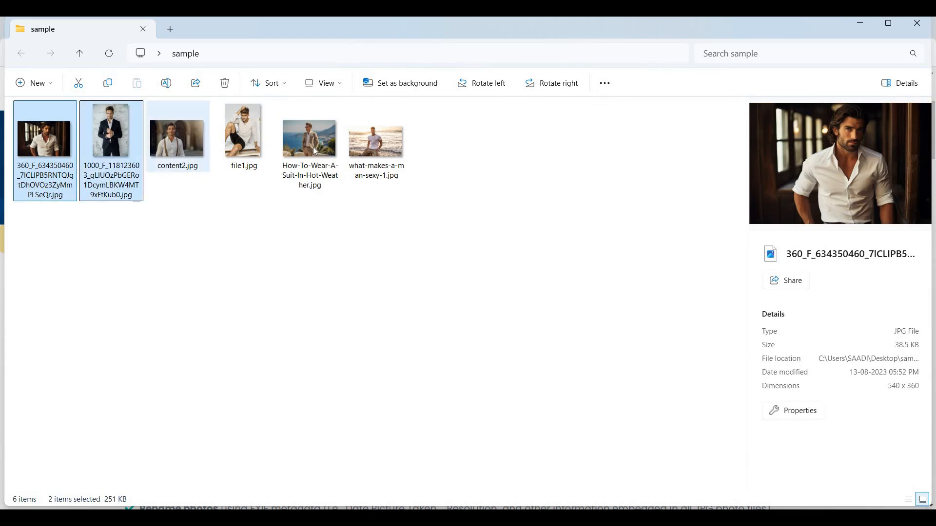
pyautogui.keyDown('ctrl'); pyautogui.click(310, 142); pyautogui.keyUp('ctrl')
pyautogui.keyDown('ctrl'); pyautogui.click(359, 148); pyautogui.keyUp('ctrl')
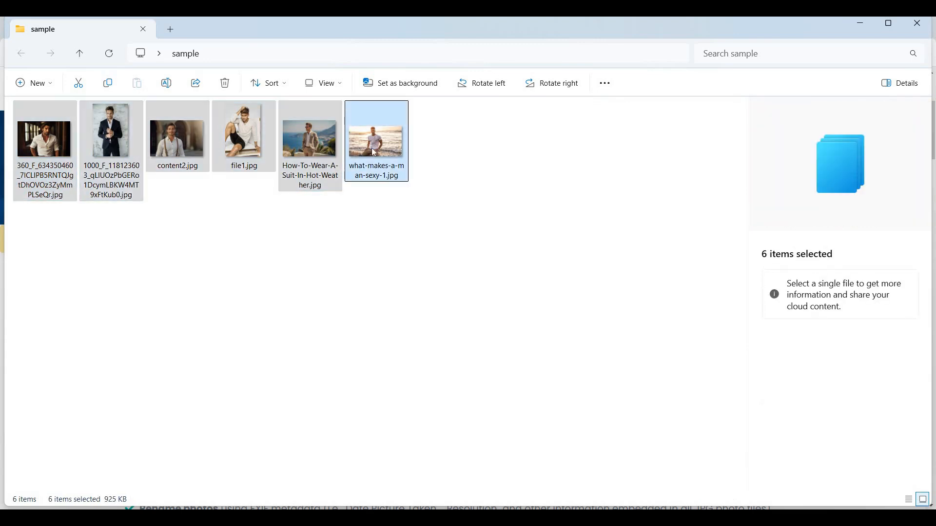
pyautogui.rightClick(359, 149)
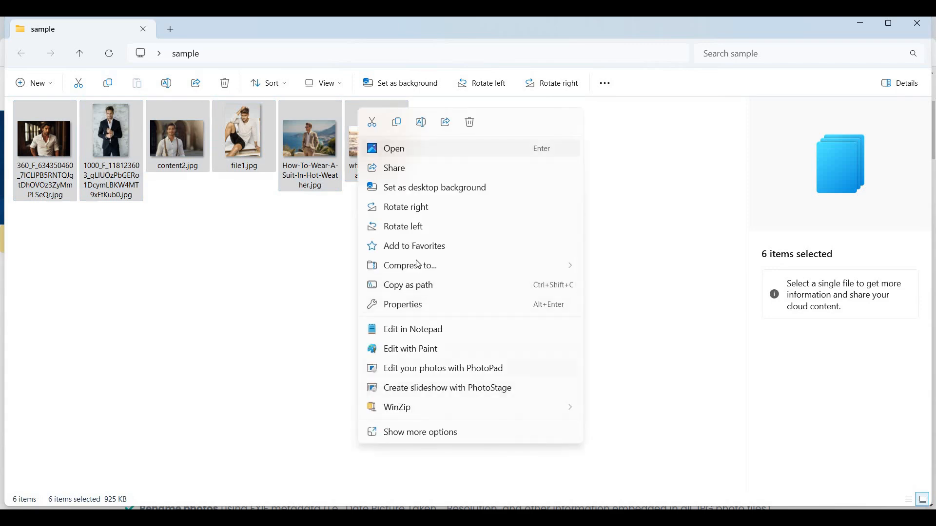
pyautogui.click(444, 432)
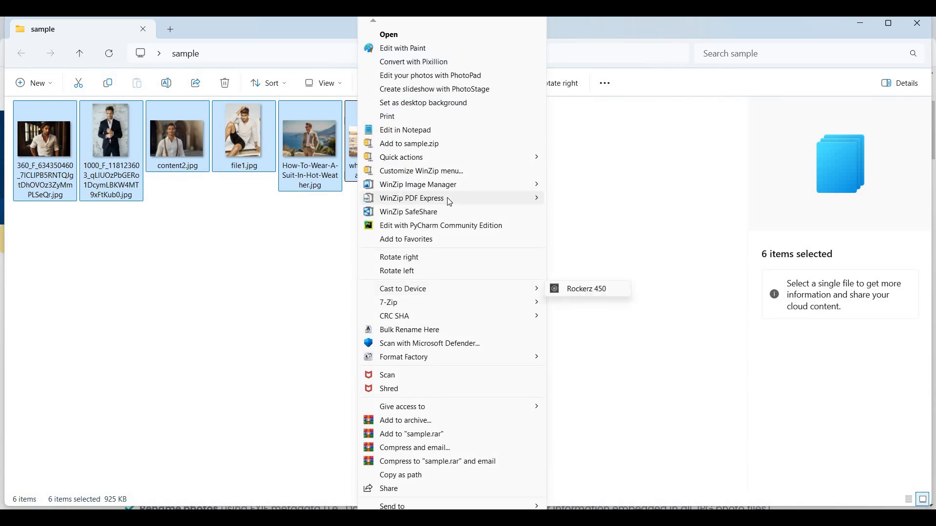
pyautogui.click(426, 331)
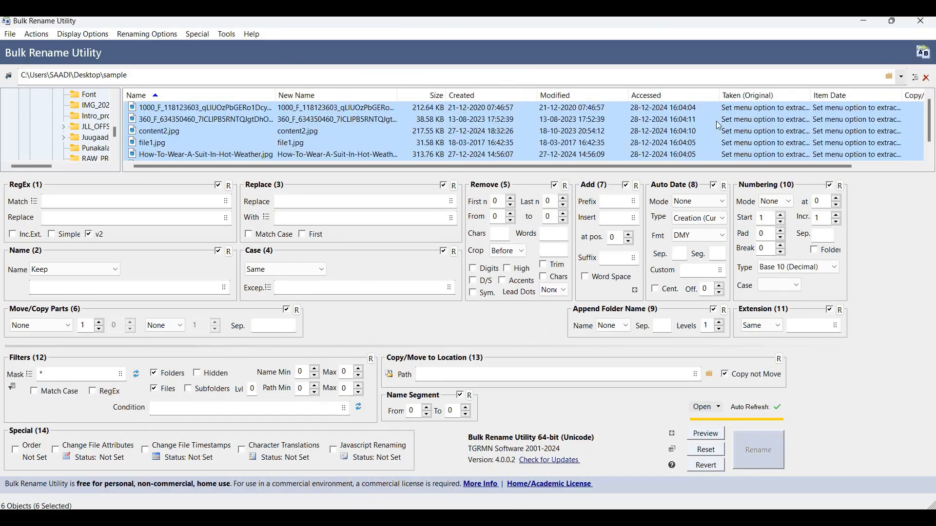
pyautogui.scroll(-1, 932, 128)
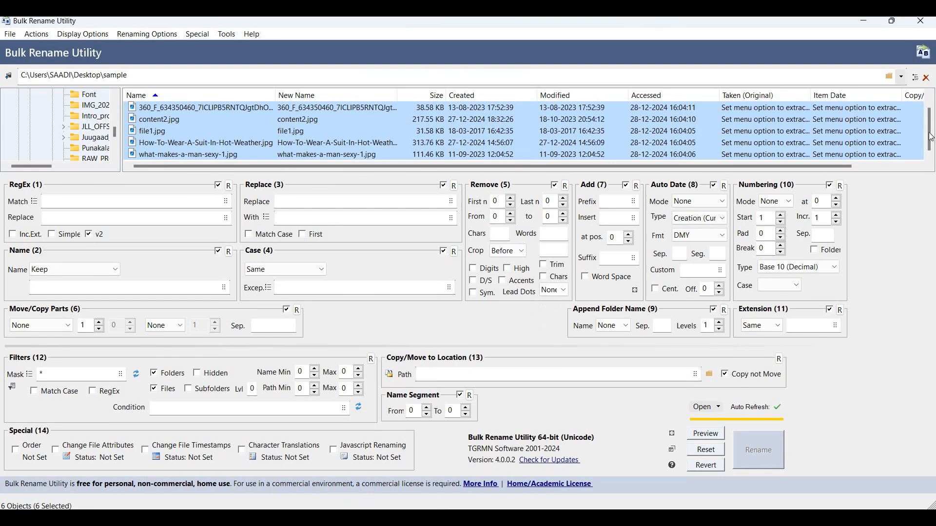
pyautogui.scroll(1, 933, 122)
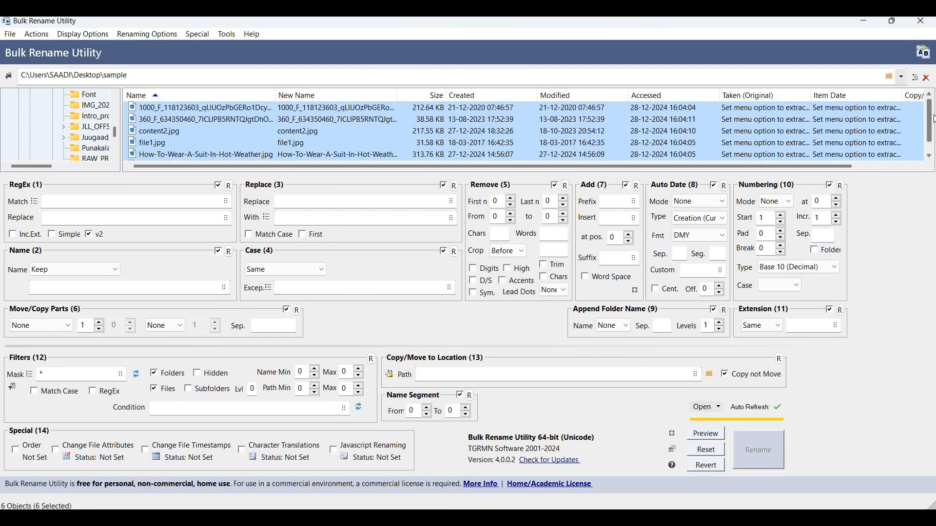
pyautogui.scroll(-1, 933, 146)
pyautogui.scroll(1, 932, 102)
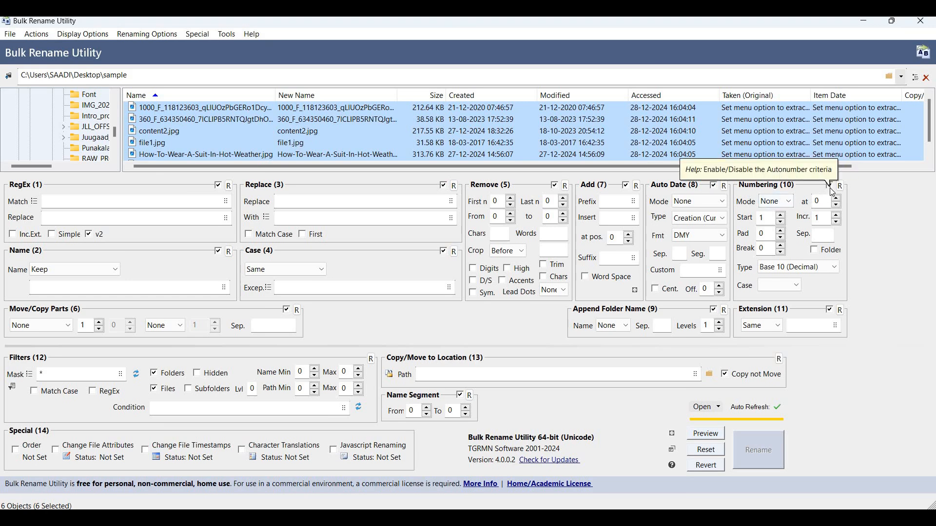
pyautogui.click(542, 294)
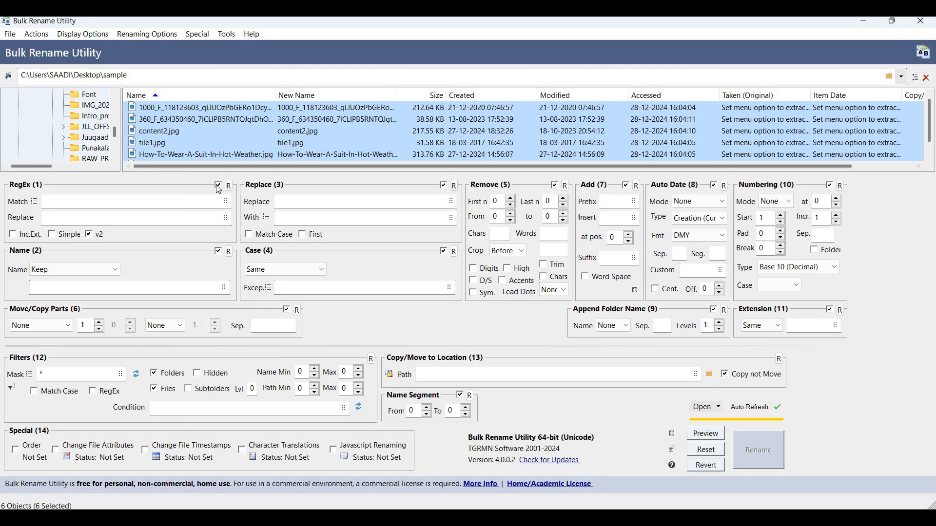
# - Remove the first 5 characters from the file names and add the prefix SAMPLE
pyautogui.doubleClick(490, 200)
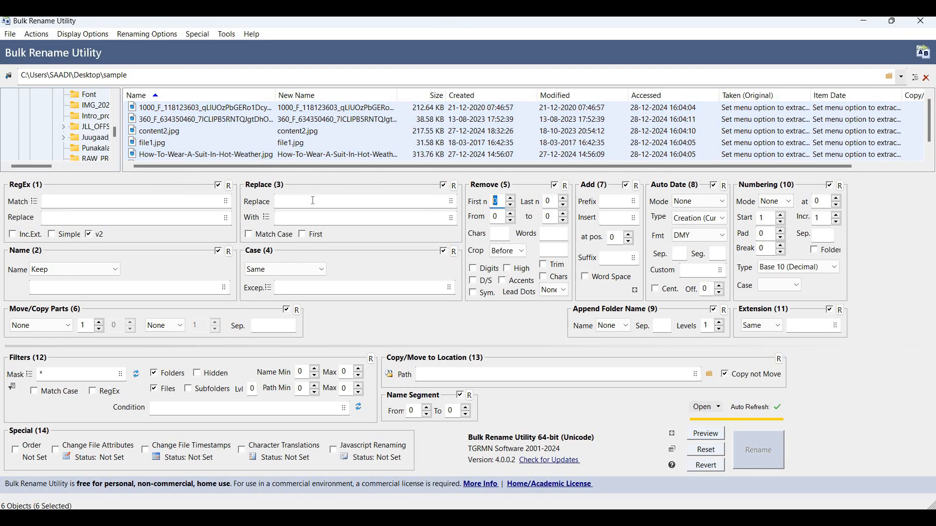
pyautogui.write('5')
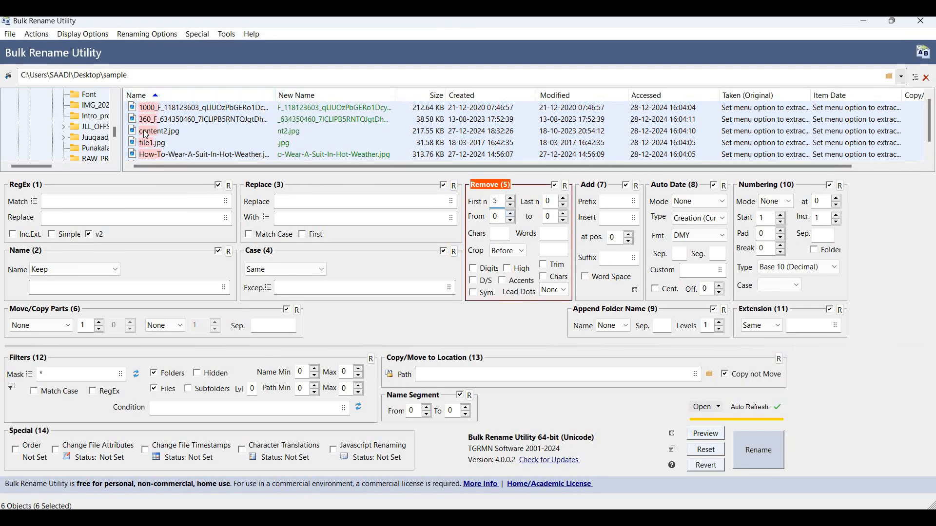
pyautogui.click(619, 204)
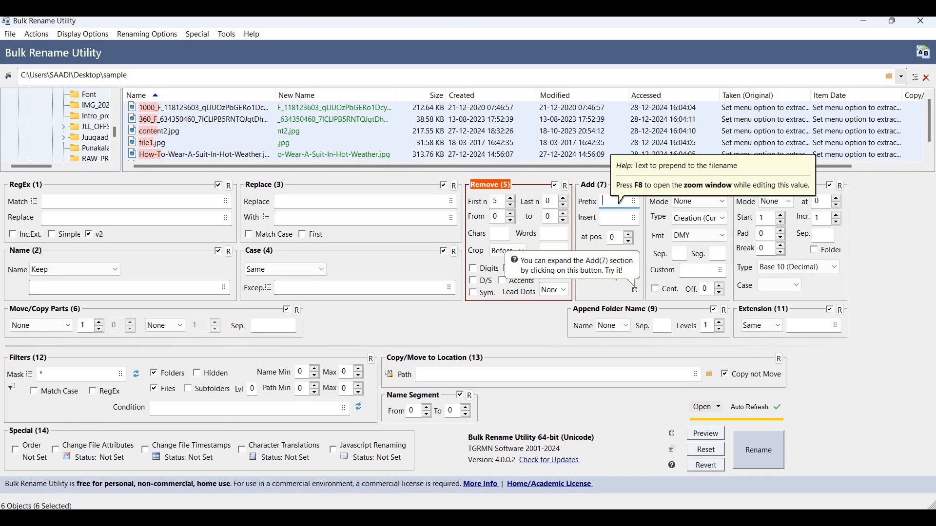
pyautogui.write('SAMPLE')
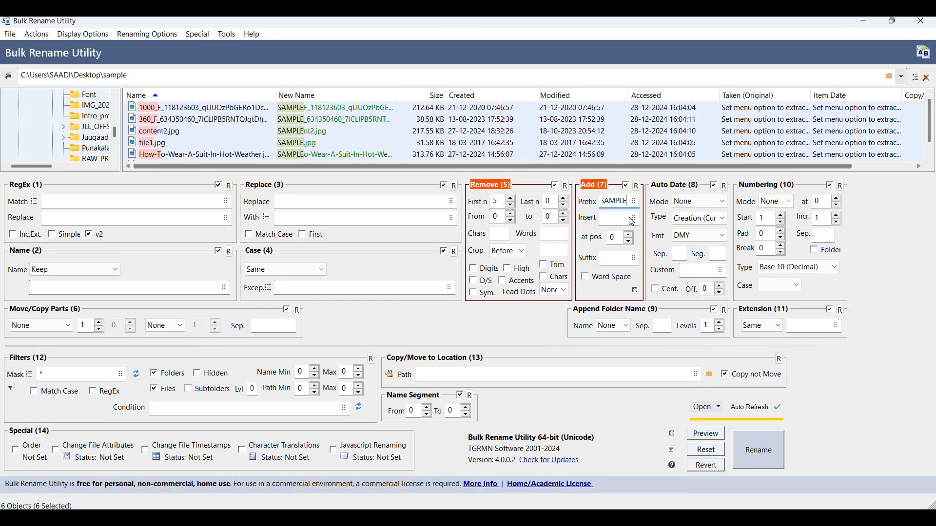
# - Try the automatic creation date as a suffix and as a prefix, and set the Auto Date mode back to None
pyautogui.click(708, 209)
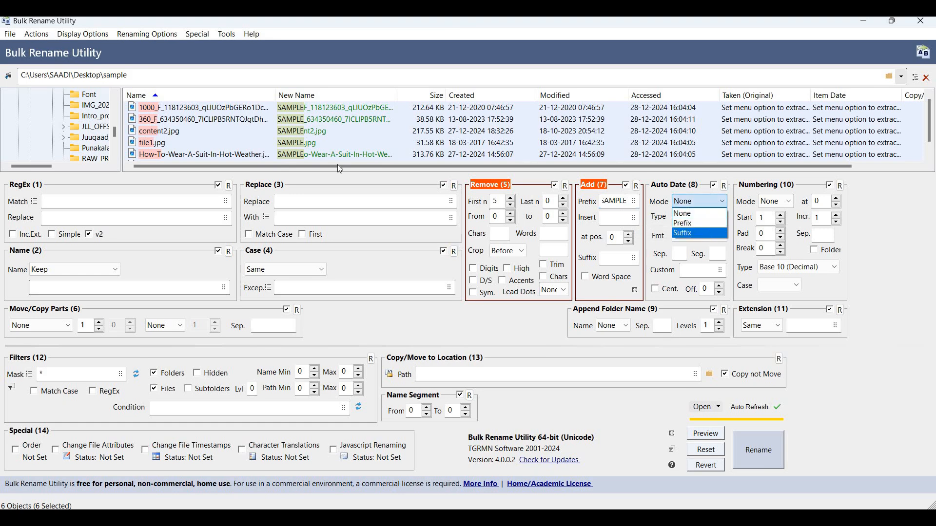
pyautogui.click(707, 234)
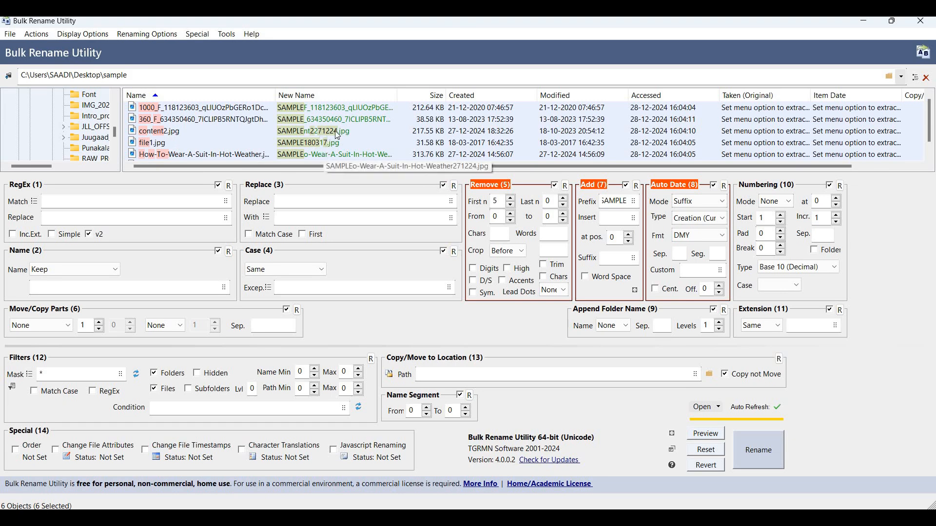
pyautogui.scroll(-1, 347, 139)
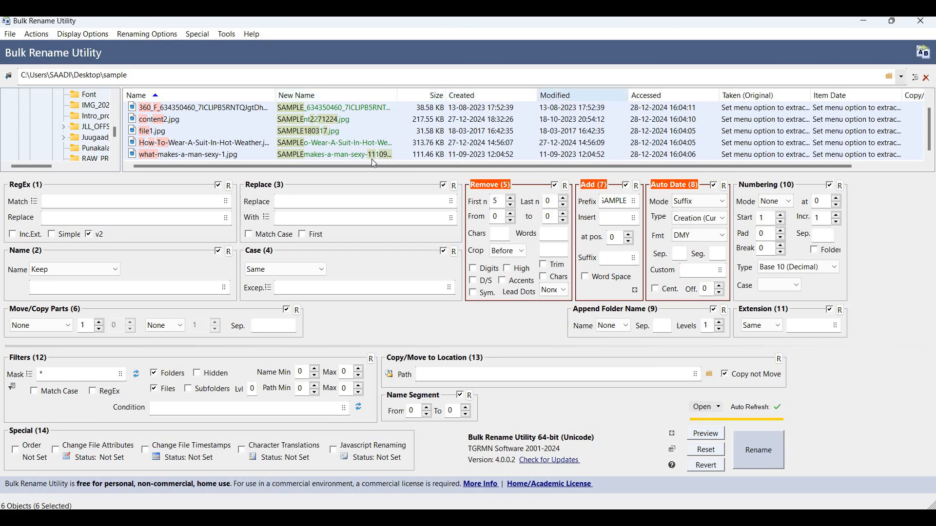
pyautogui.click(700, 201)
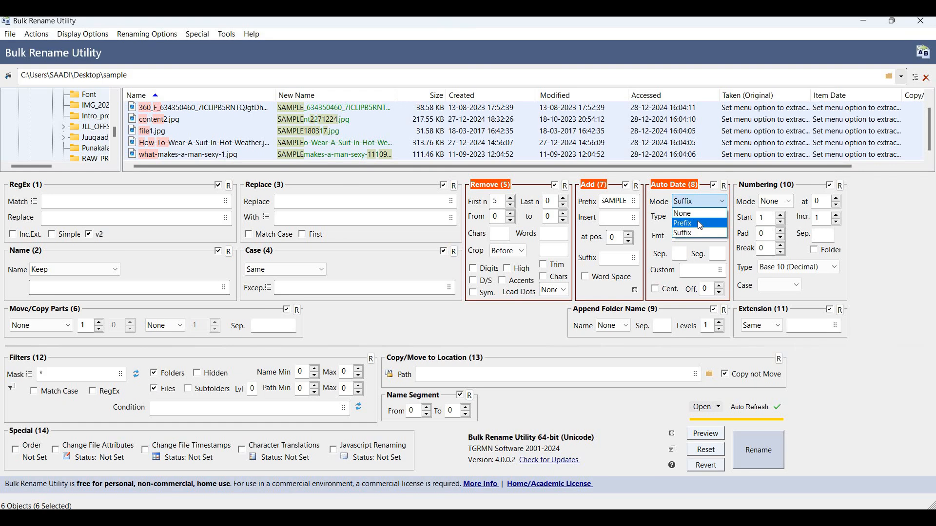
pyautogui.click(701, 223)
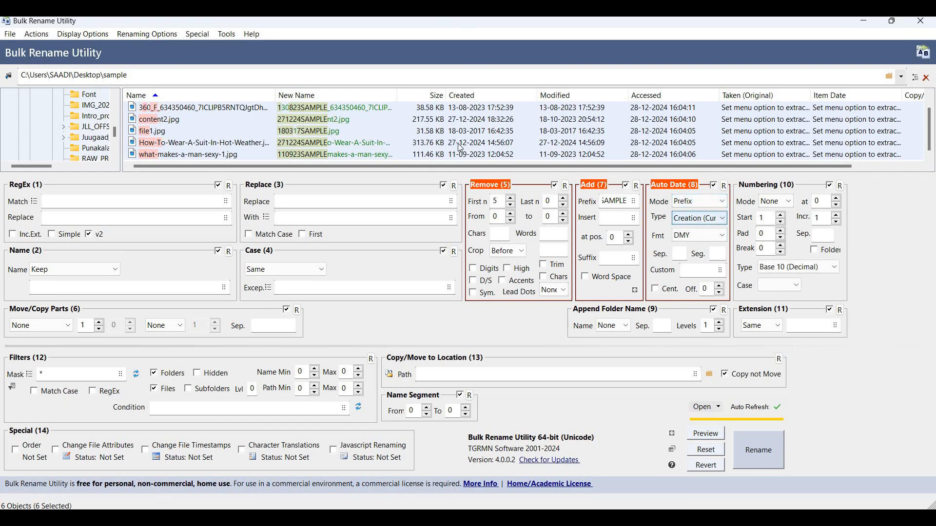
pyautogui.click(701, 202)
pyautogui.click(684, 213)
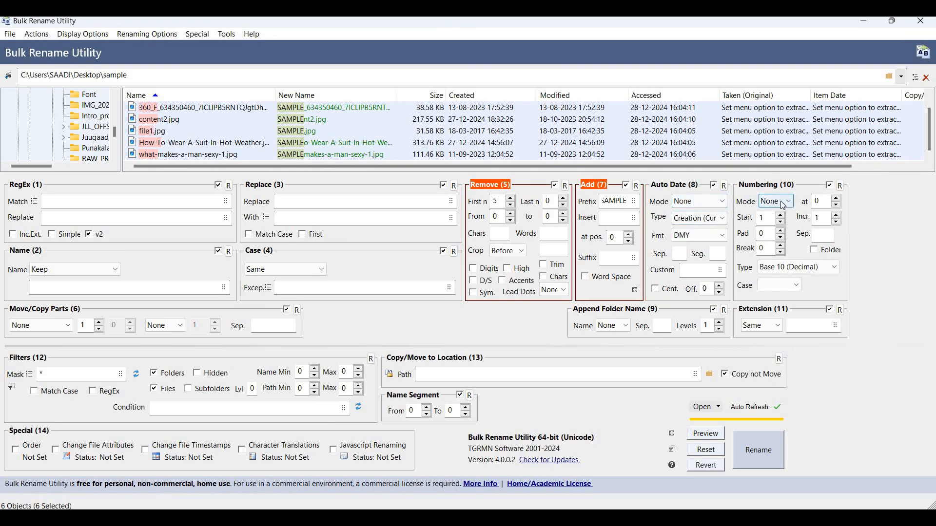
# - Add automatic numbering to the file names as a suffix
pyautogui.click(781, 205)
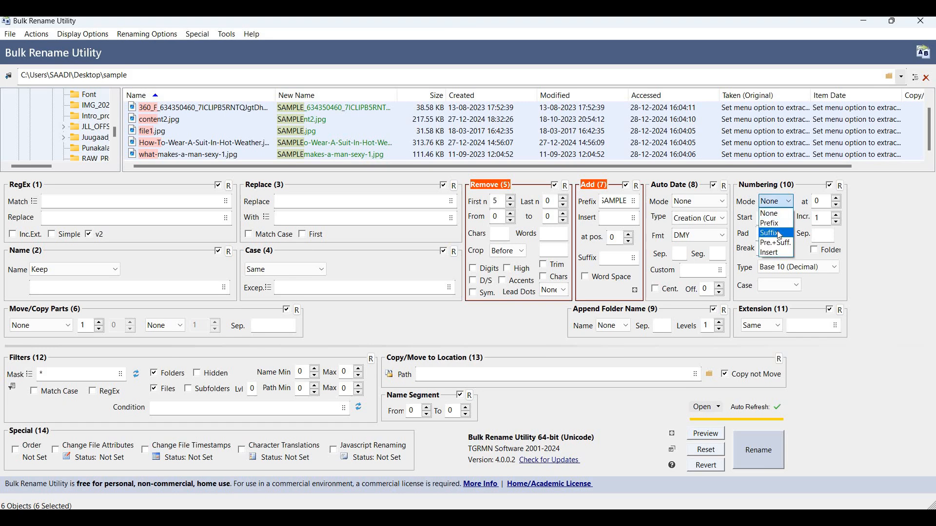
pyautogui.click(778, 233)
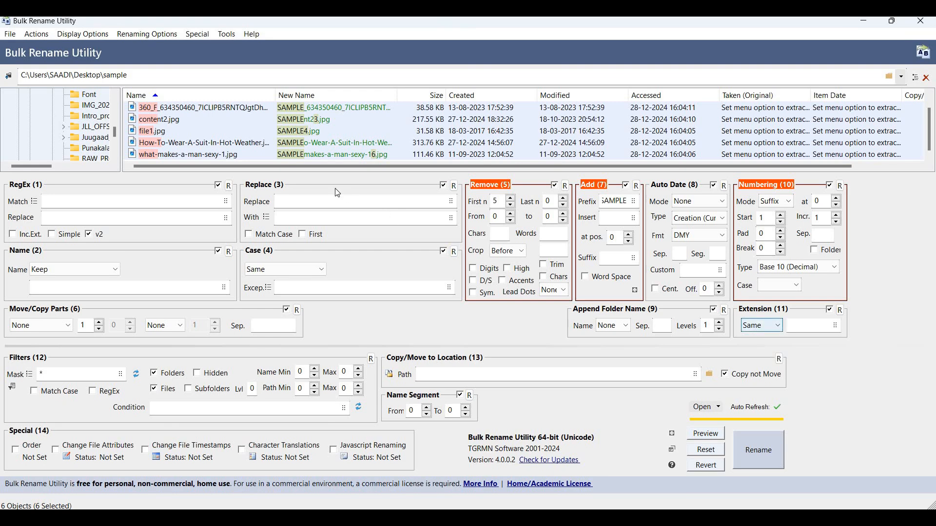
# - Try a RegEx replacement of 360 in the file names, first with SAM and finally with ANY
pyautogui.click(98, 199)
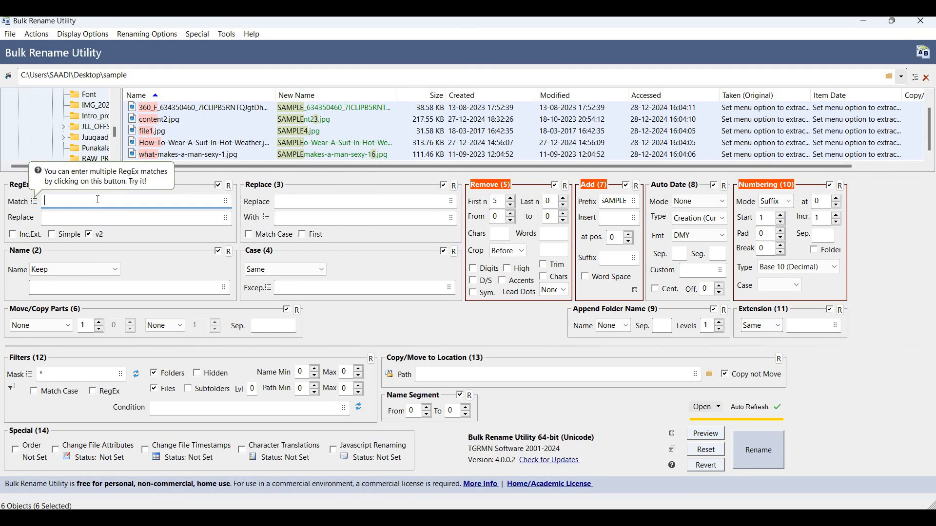
pyautogui.write('360')
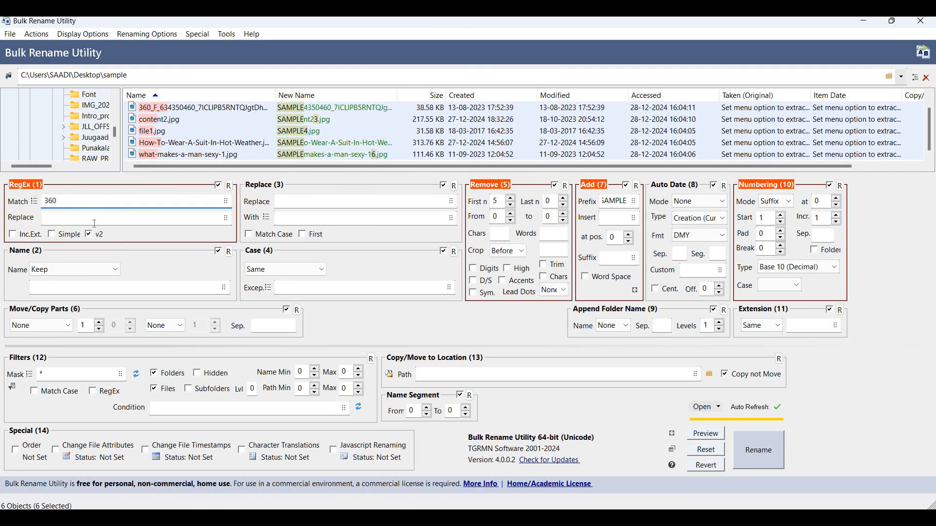
pyautogui.click(94, 223)
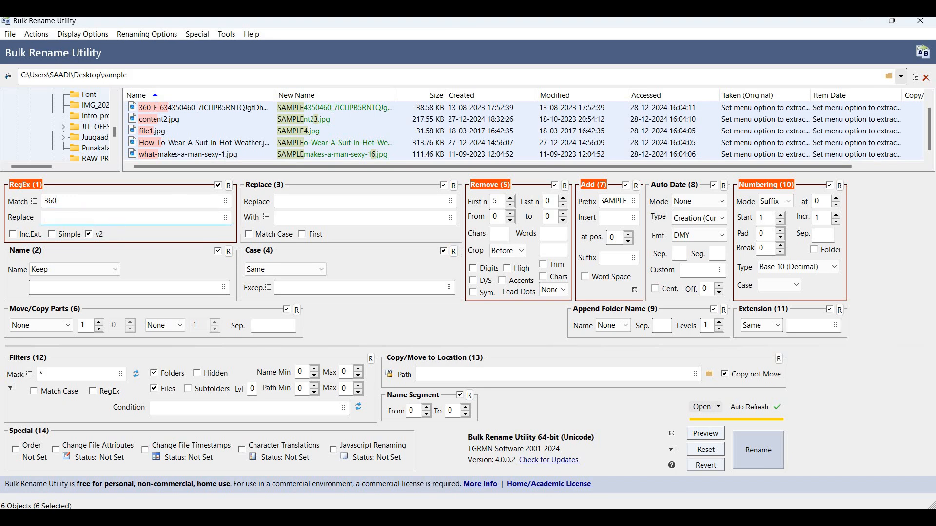
pyautogui.write('SAM')
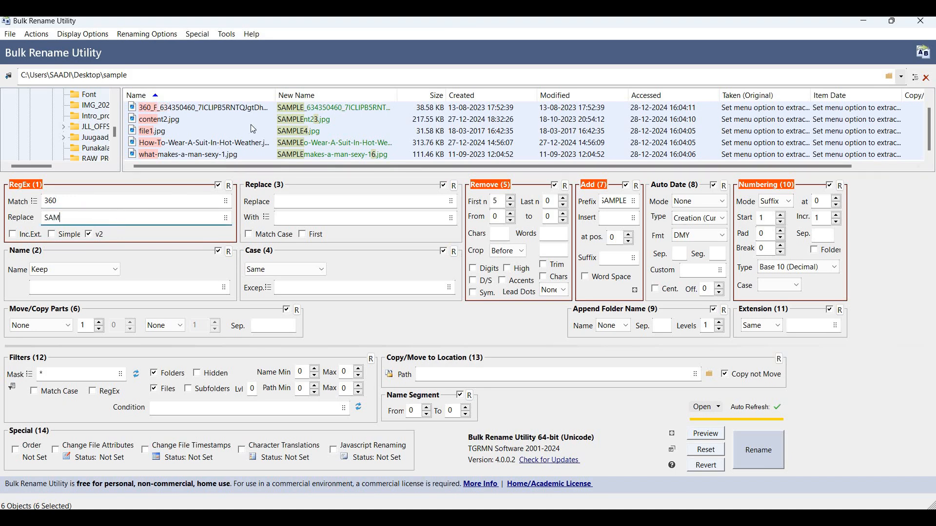
pyautogui.press('BackSpace')
pyautogui.press('BackSpace')
pyautogui.press('BackSpace')
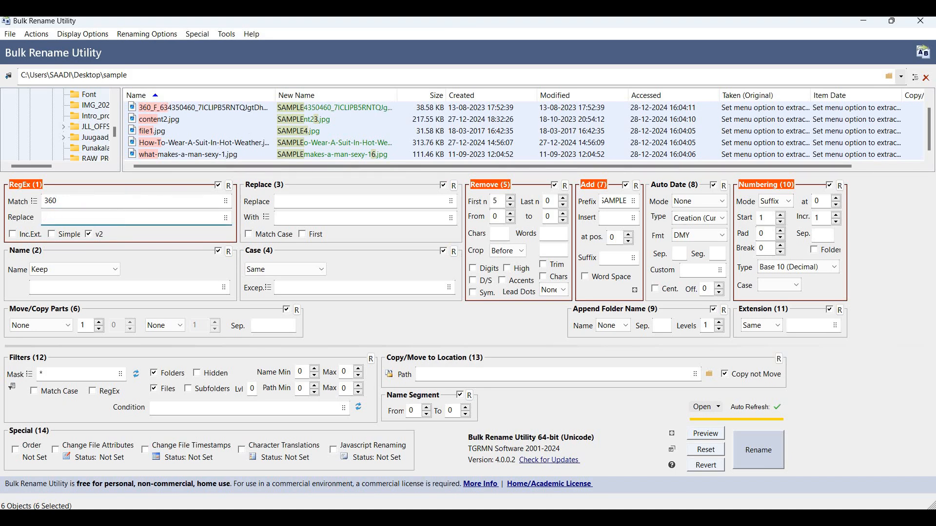
pyautogui.write('ANY')
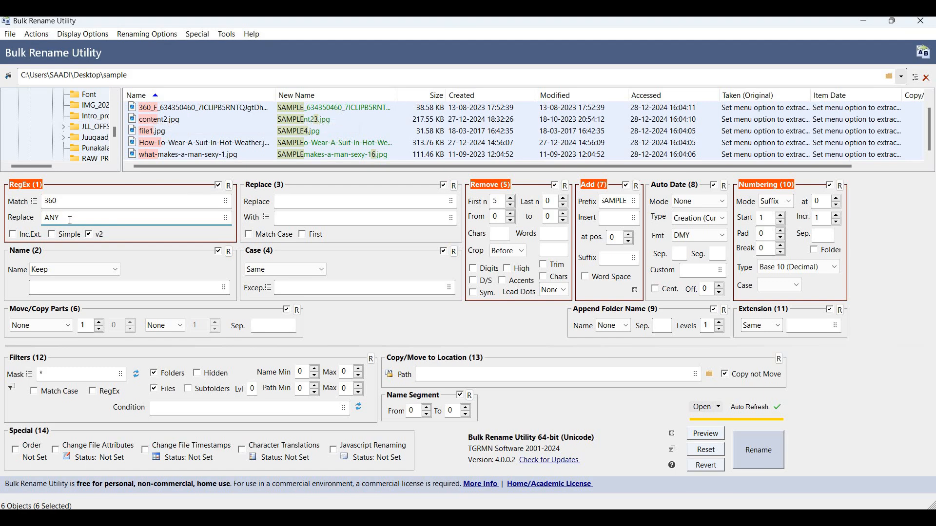
# - Try the Inc.Ext. and Simple options of the RegEx replacement and leave both turned off
pyautogui.click(13, 235)
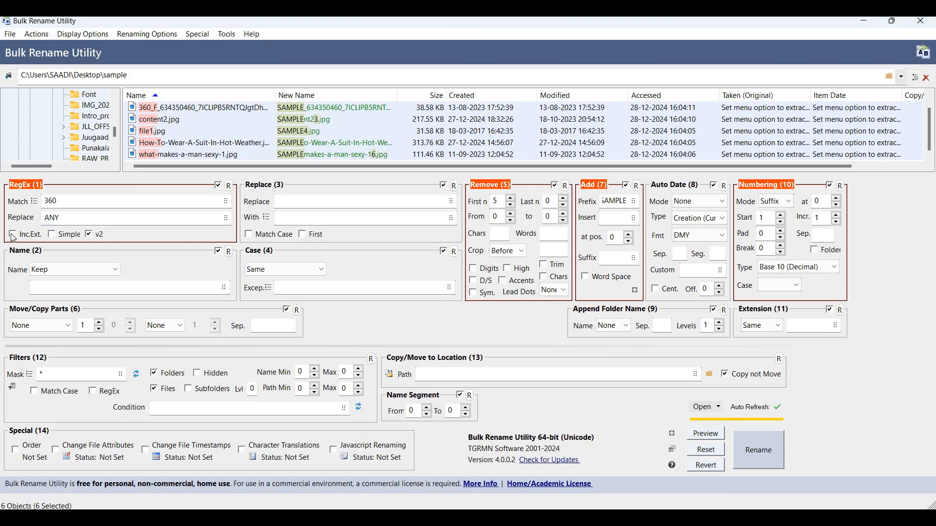
pyautogui.click(12, 235)
pyautogui.click(51, 235)
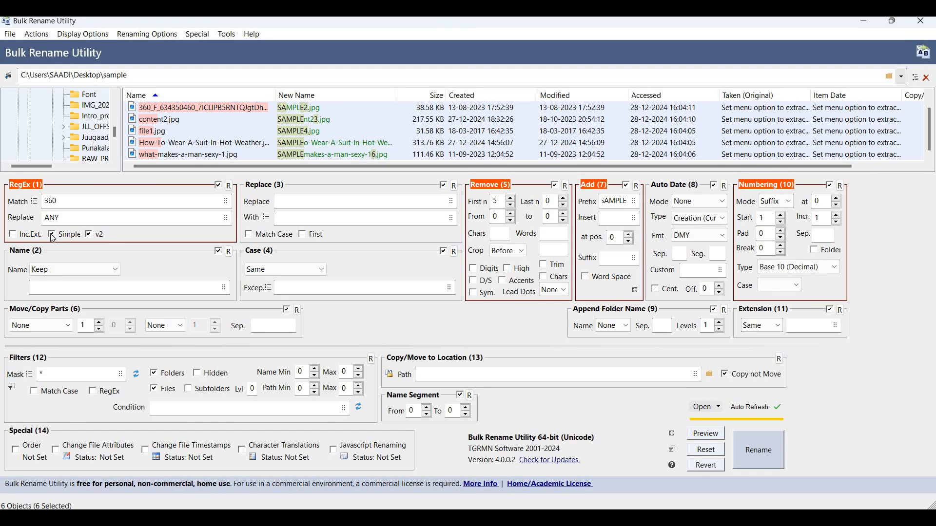
pyautogui.click(52, 234)
pyautogui.click(52, 235)
pyautogui.click(51, 235)
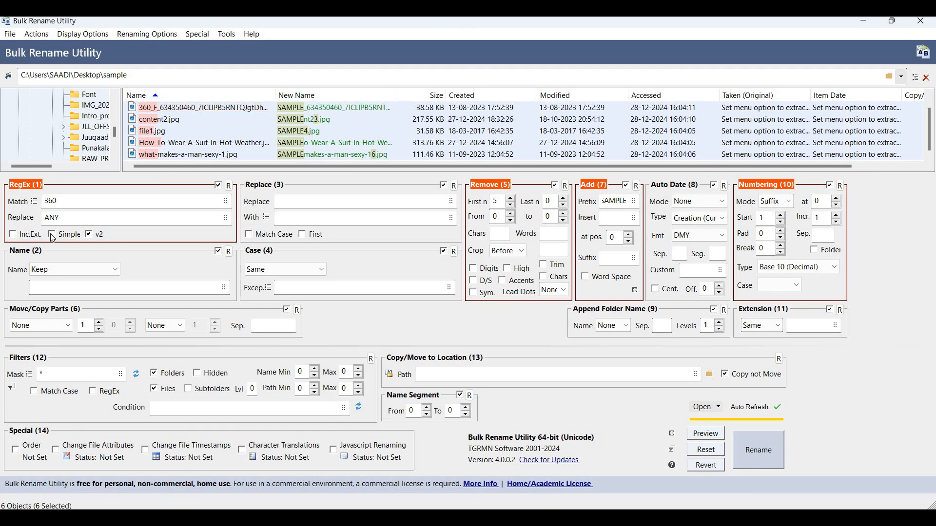
pyautogui.click(52, 235)
pyautogui.click(51, 235)
# - Switch the character removal off and on again to compare the RegEx effect, and clear the RegEx match and replacement texts
pyautogui.click(555, 186)
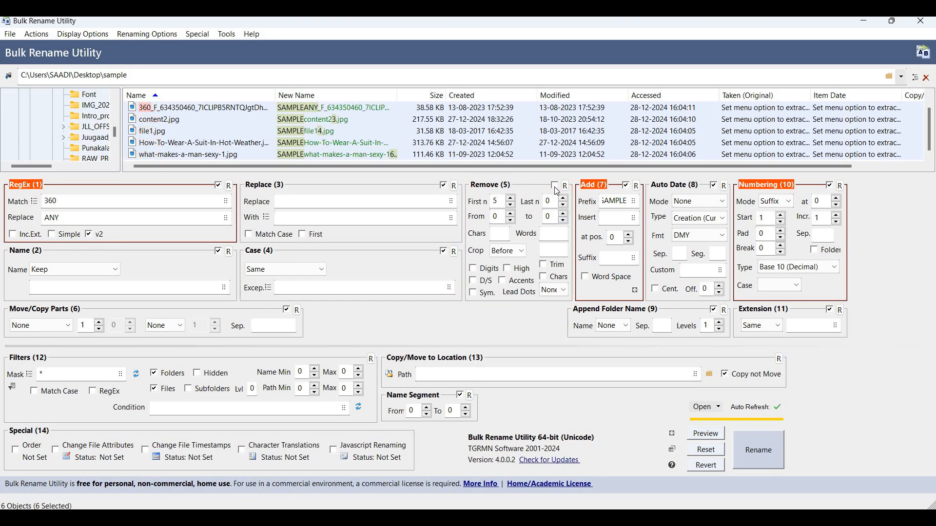
pyautogui.click(555, 186)
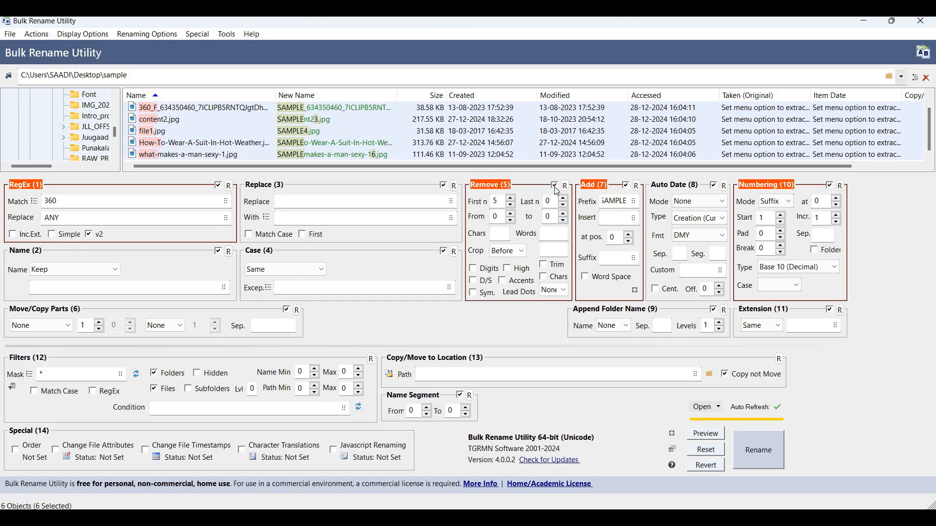
pyautogui.doubleClick(82, 207)
pyautogui.press('BackSpace')
pyautogui.doubleClick(78, 217)
pyautogui.press('BackSpace')
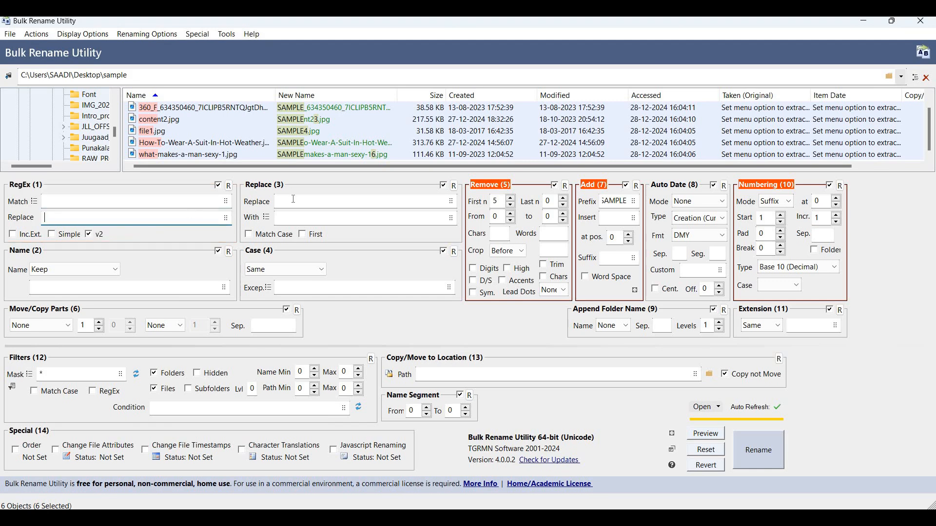
# - Try removing the first 29 characters, and raise the count high enough to strip the entire original file names
pyautogui.doubleClick(495, 202)
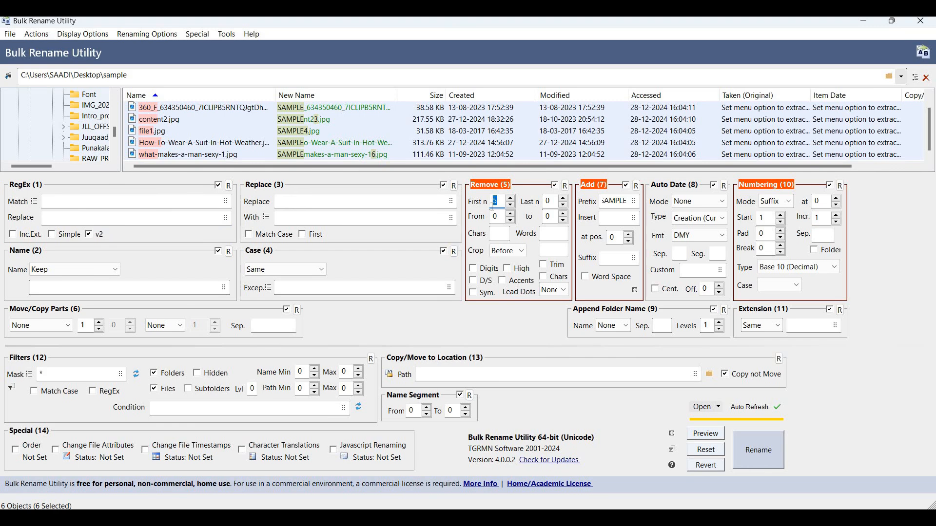
pyautogui.write('29')
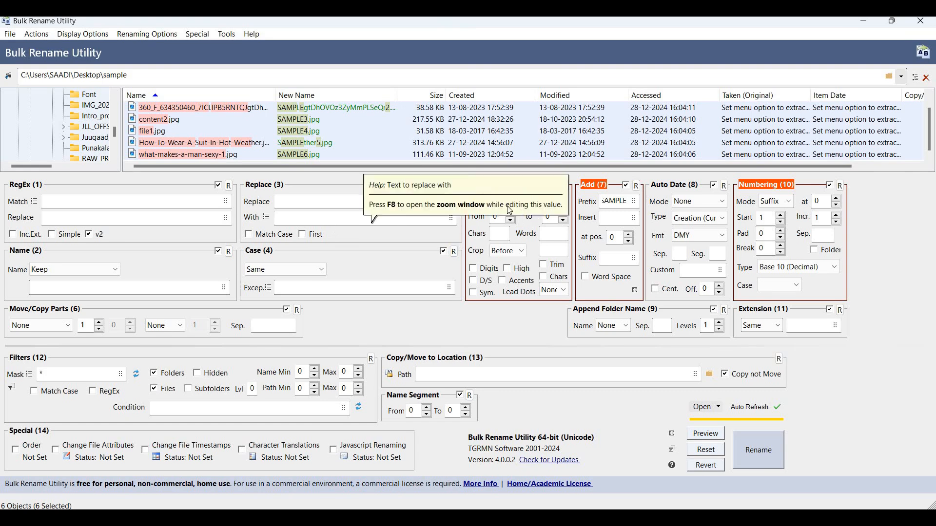
pyautogui.press('BackSpace')
pyautogui.press('BackSpace')
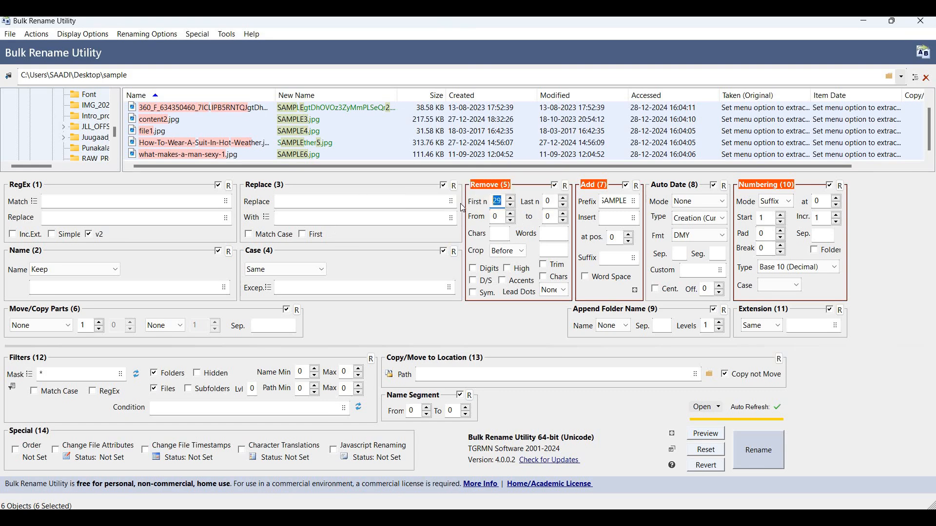
pyautogui.write('19')
pyautogui.write('00')
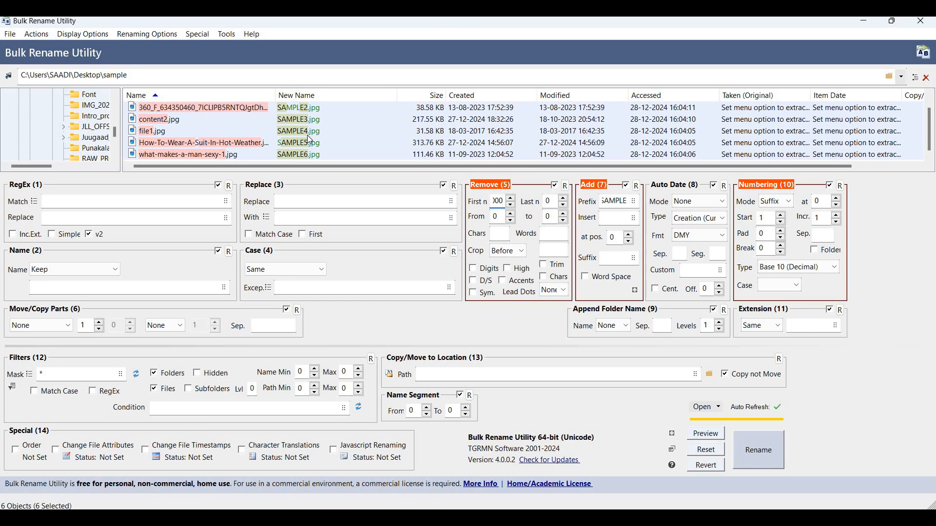
# - Add an underscore to the end of the SAMPLE prefix and append the automatic creation date as a suffix
pyautogui.scroll(1, 307, 146)
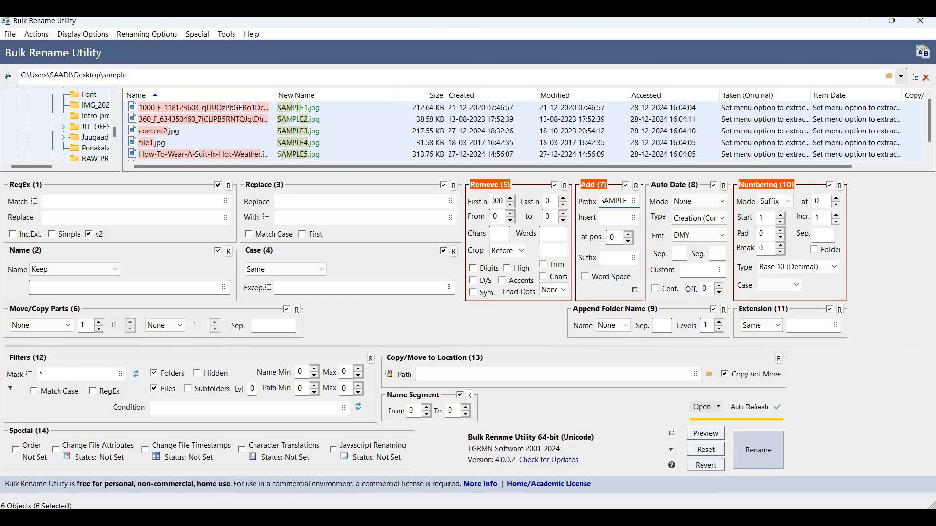
pyautogui.write('_')
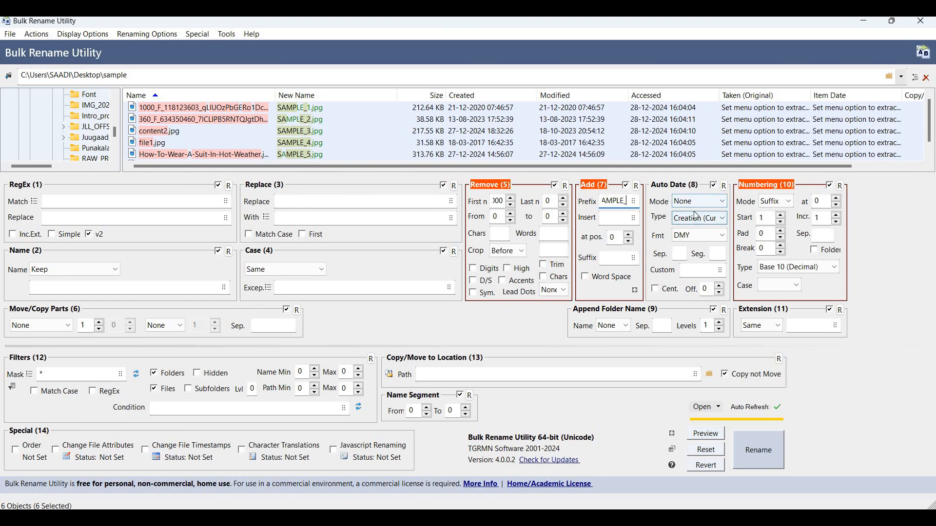
pyautogui.click(706, 203)
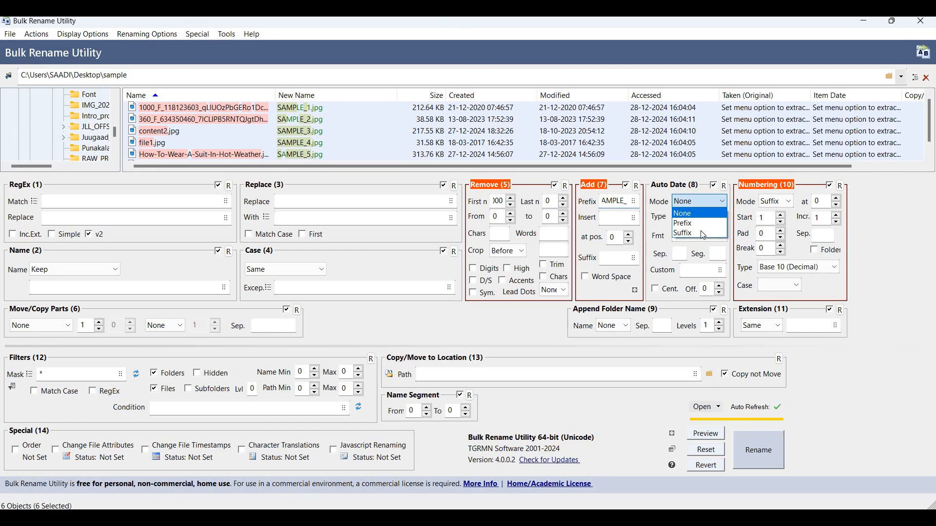
pyautogui.click(702, 233)
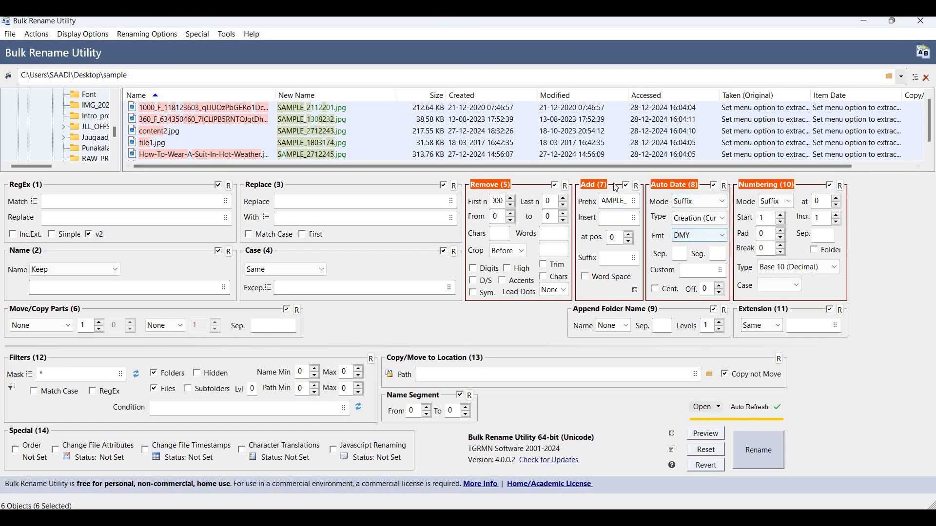
# - Try a slash and a hyphen as the Auto Date separator, and set it to an underscore
pyautogui.click(683, 258)
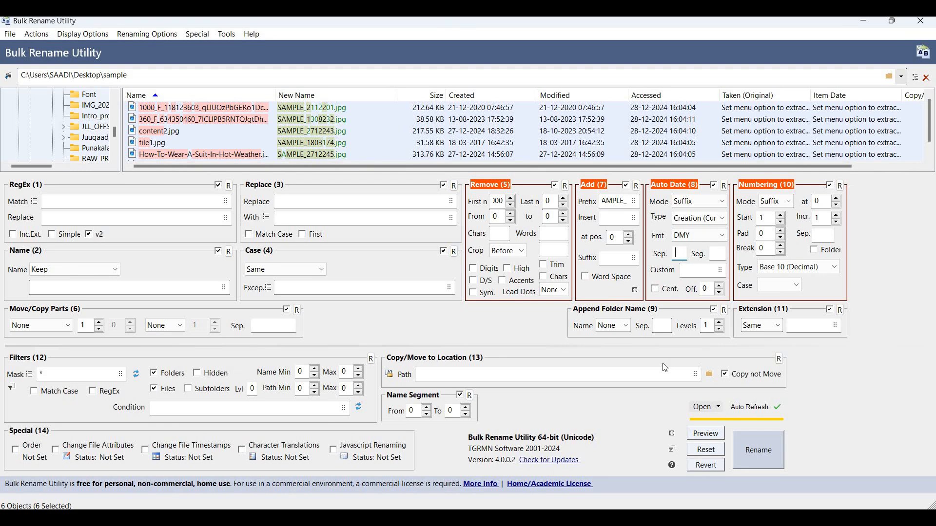
pyautogui.write('/')
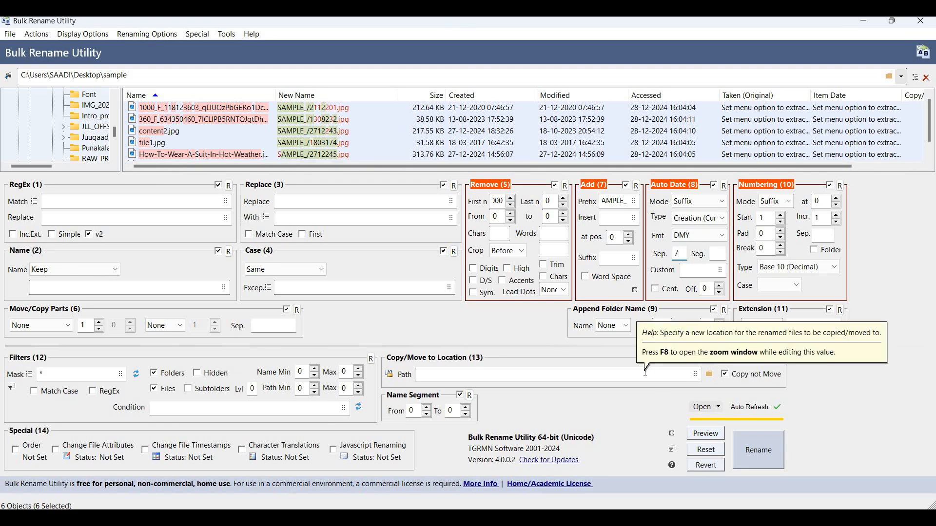
pyautogui.press('BackSpace')
pyautogui.write('-')
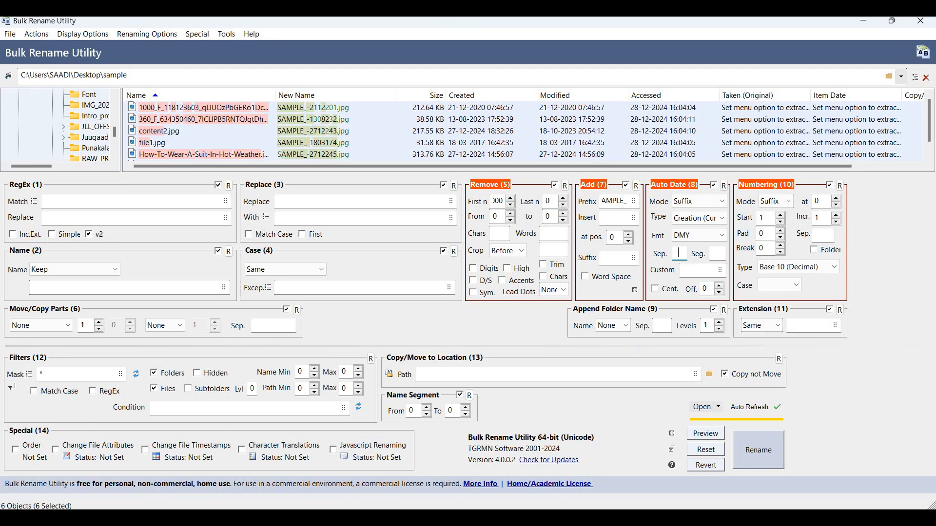
pyautogui.press('BackSpace')
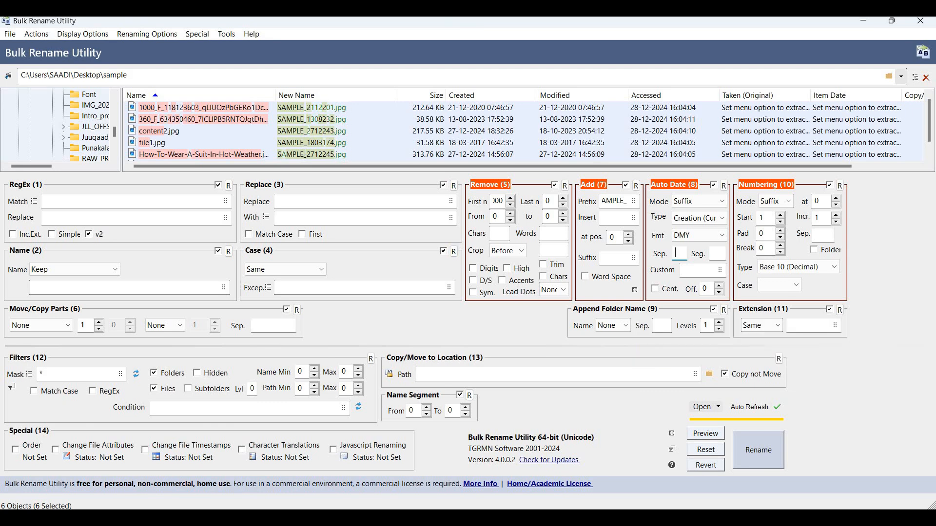
pyautogui.write('_')
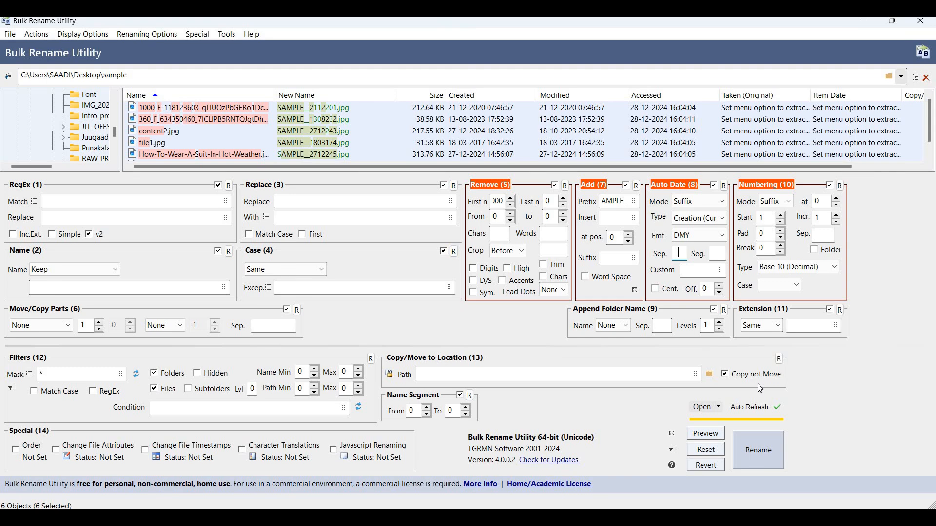
# - Rename the six selected files with the current settings and confirm the operation
pyautogui.click(758, 456)
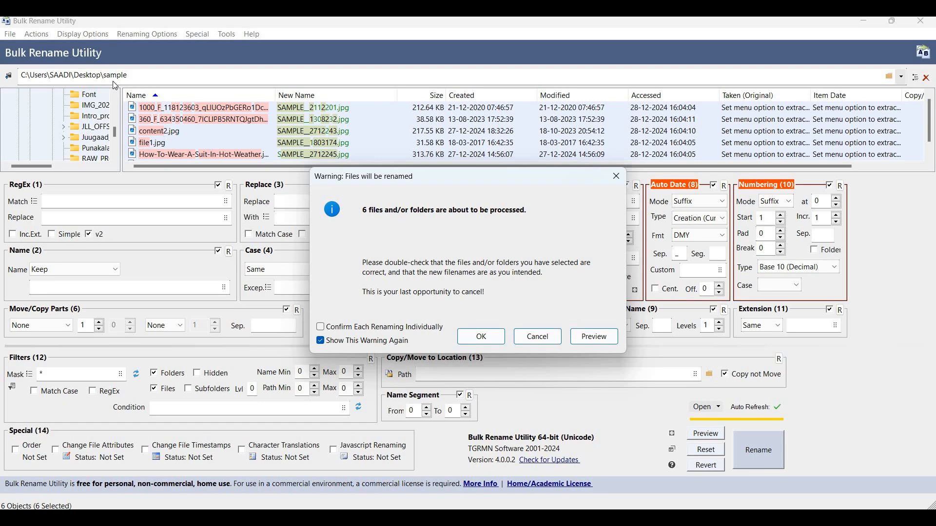
pyautogui.click(485, 343)
pyautogui.click(594, 336)
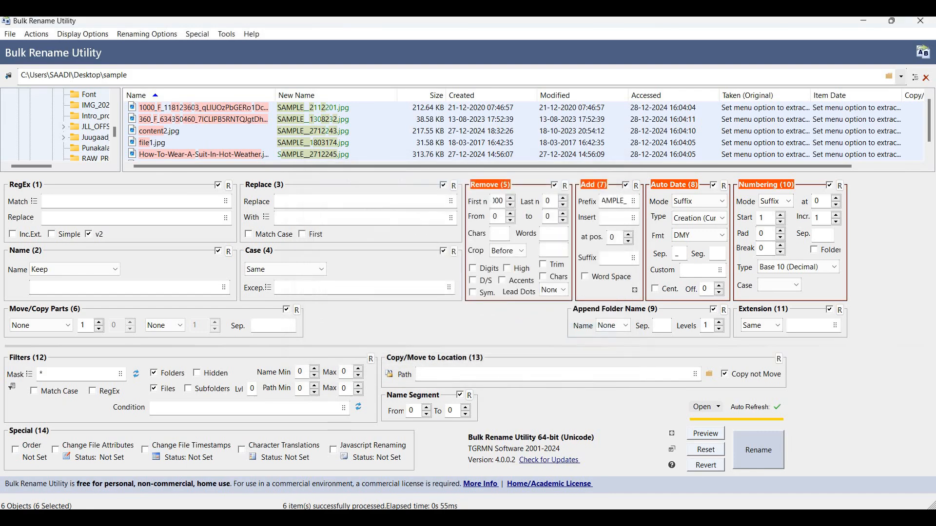
# - Switch to the sample folder in File Explorer to check each renamed image's file name, and return to Bulk Rename Utility
pyautogui.click(633, 518)
pyautogui.click(66, 155)
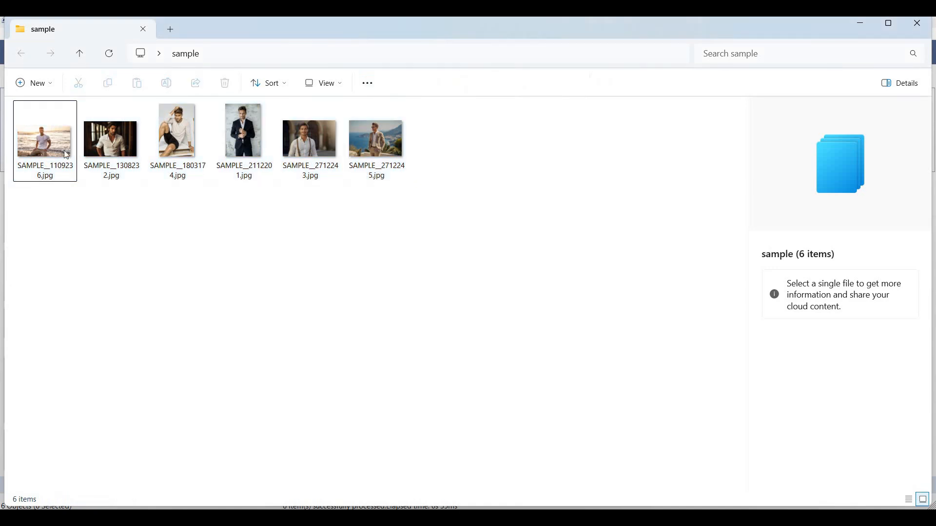
pyautogui.click(131, 159)
pyautogui.click(197, 161)
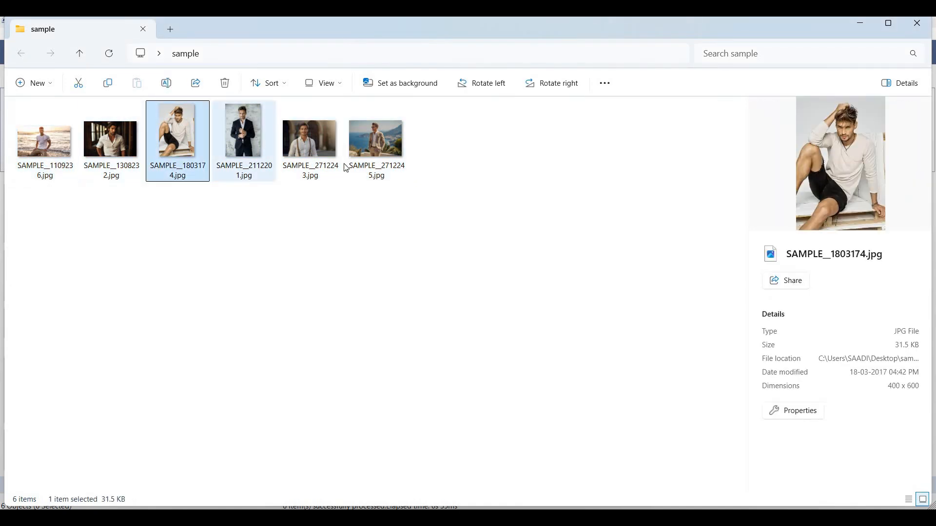
pyautogui.click(244, 141)
pyautogui.click(375, 142)
pyautogui.click(45, 143)
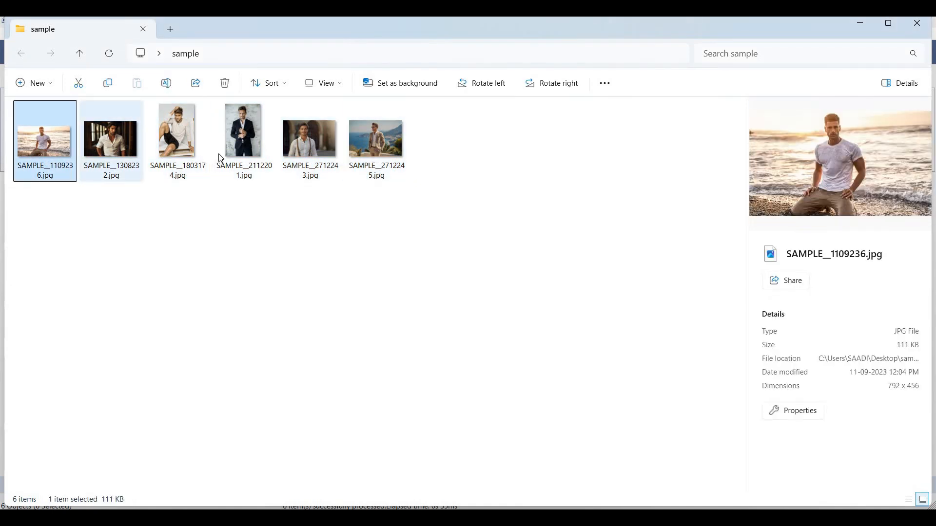
pyautogui.press('Right')
pyautogui.press('Right')
pyautogui.press('Right')
pyautogui.press('Right')
pyautogui.press('Right')
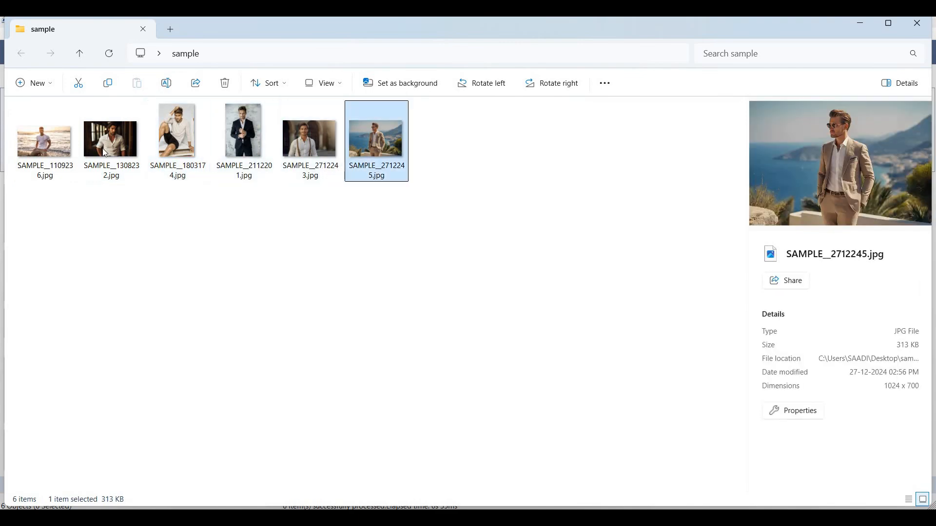
pyautogui.press('Home')
pyautogui.press('Right')
pyautogui.press('Right')
pyautogui.press('Right')
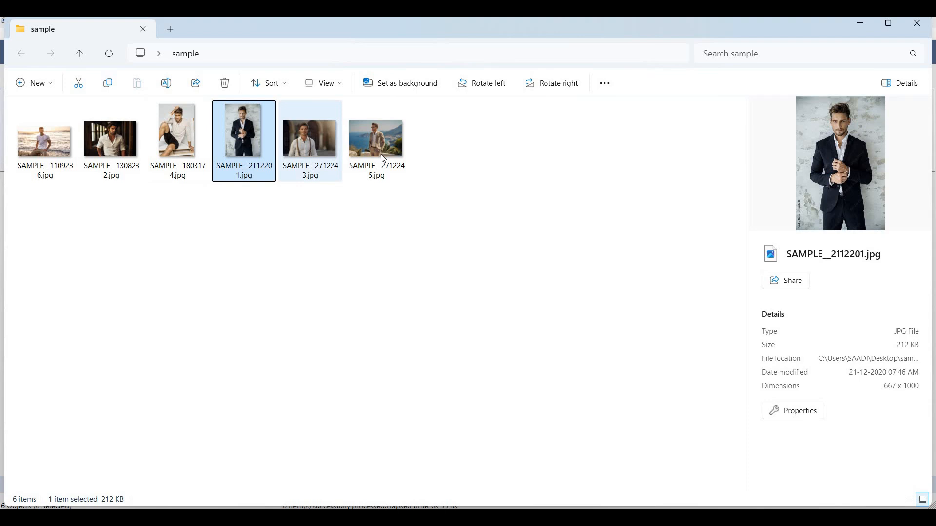
pyautogui.press('Right')
pyautogui.press('Right')
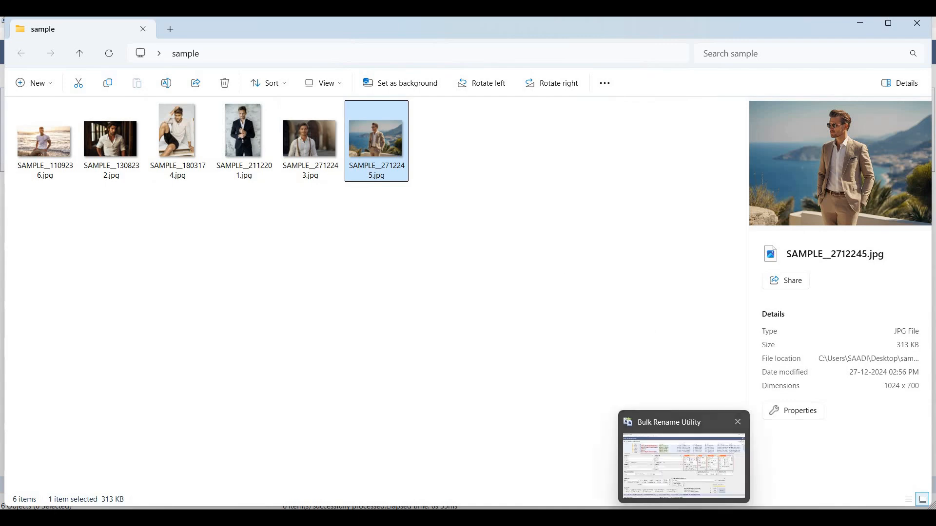
pyautogui.click(683, 518)
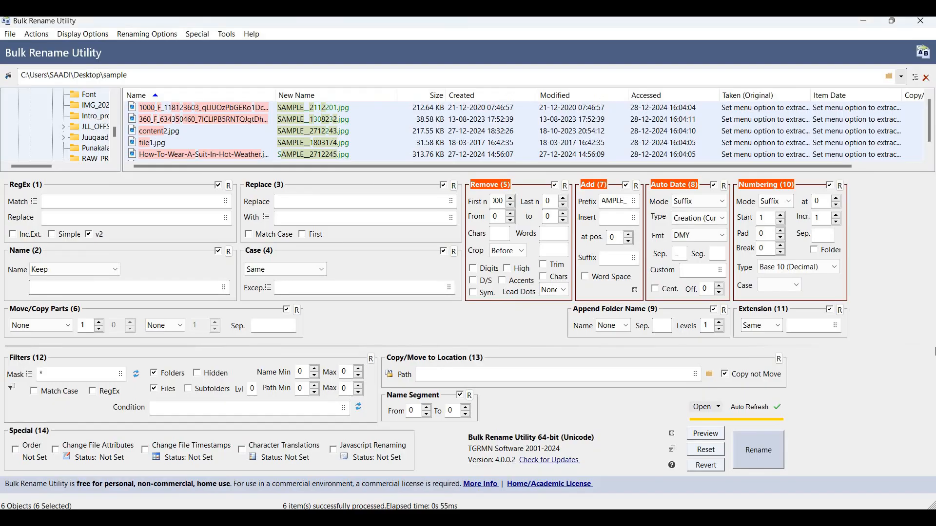